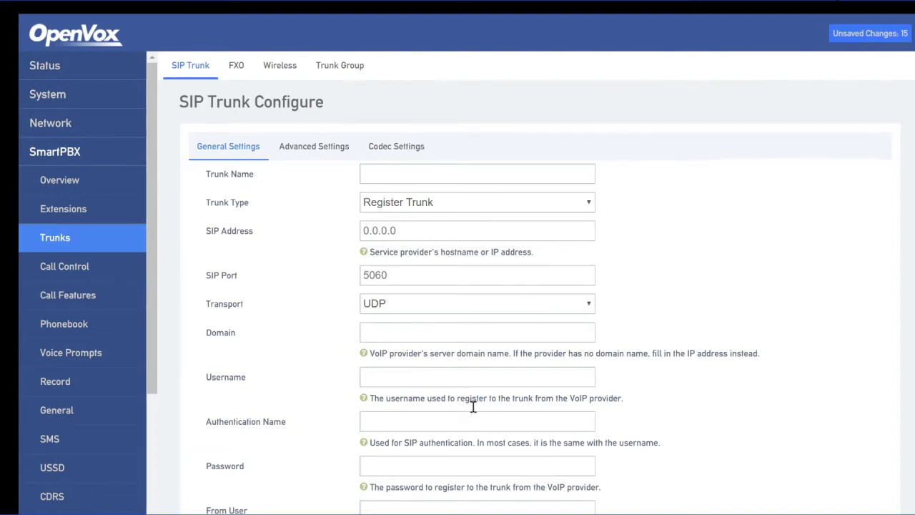
- Check the SIP account notes and name the new trunk 'Open IP'
key(alt+Tab)
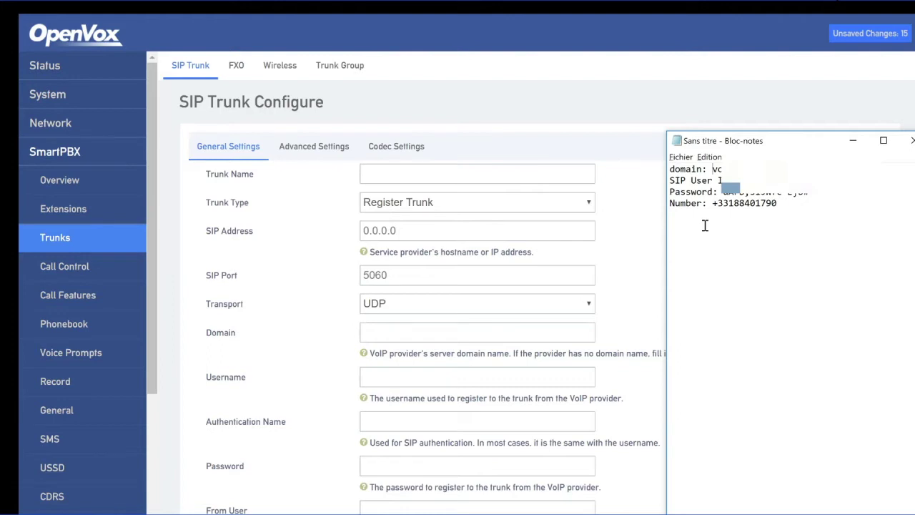
click(443, 177)
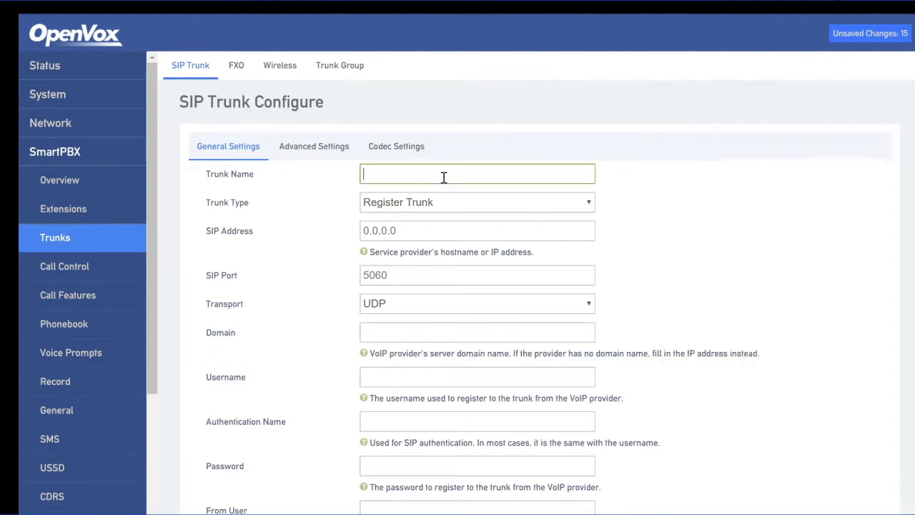
text(Open IP)
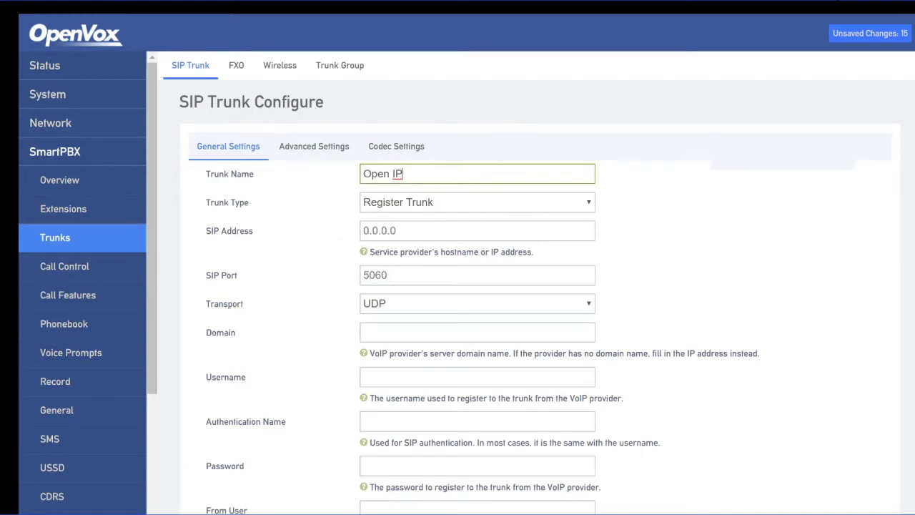
click(679, 513)
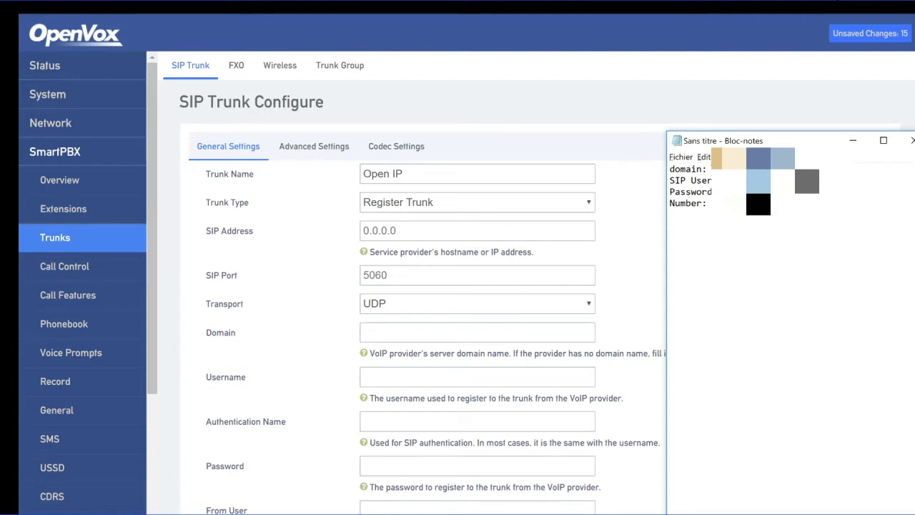
click(399, 230)
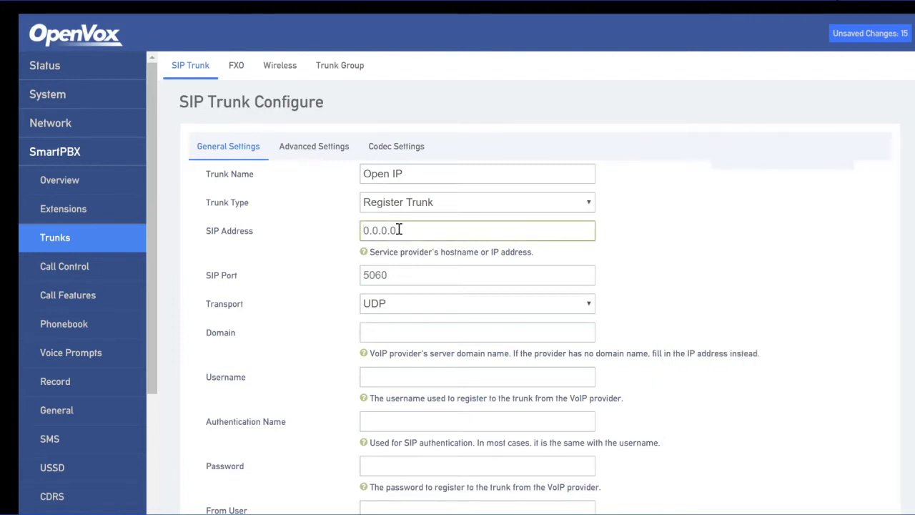
- Paste the provider's hostname into the SIP Address and Domain fields
key(ctrl+v)
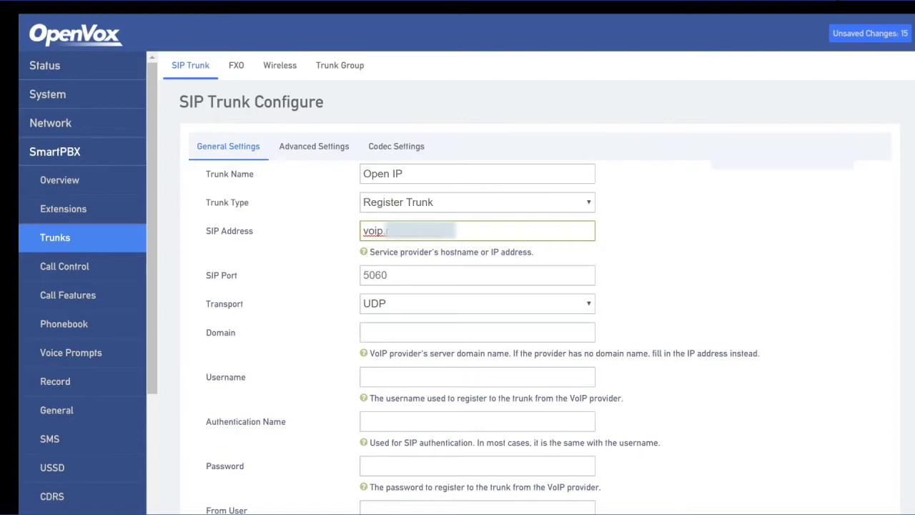
scroll(518, 291, down, 1)
click(413, 272)
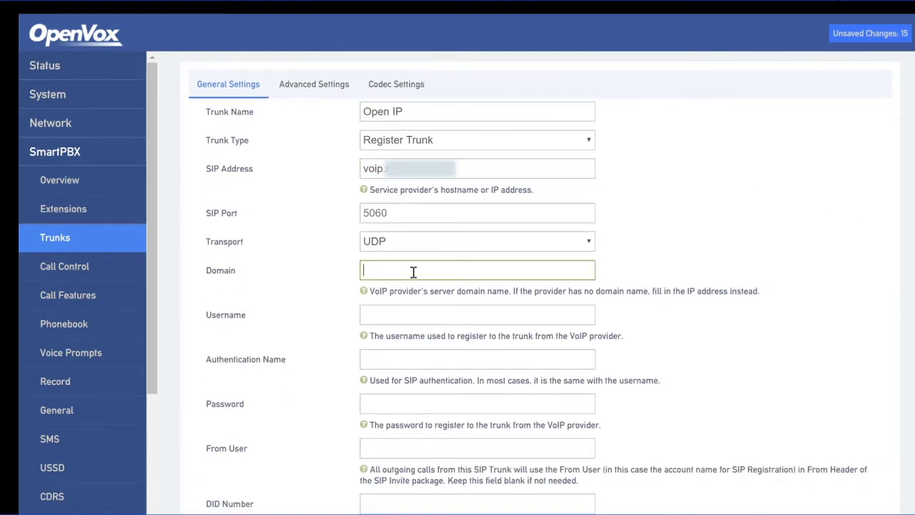
key(ctrl+v)
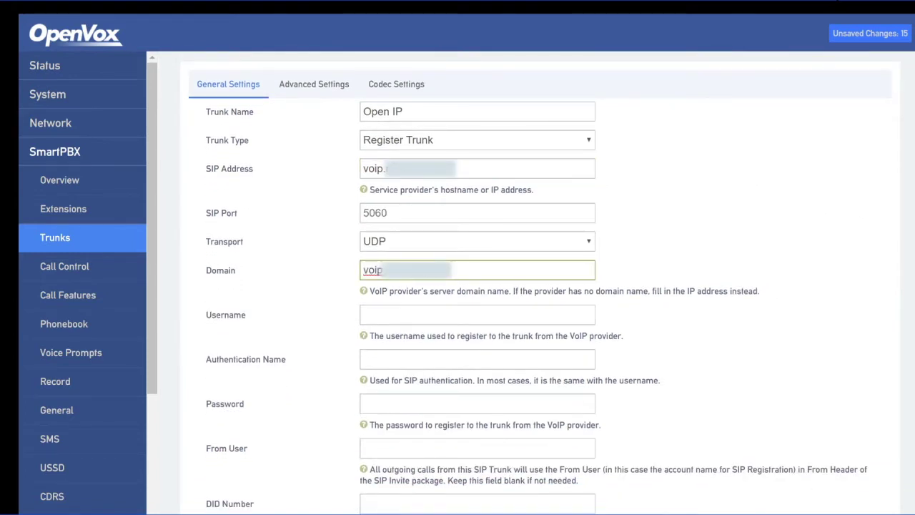
scroll(536, 286, down, 1)
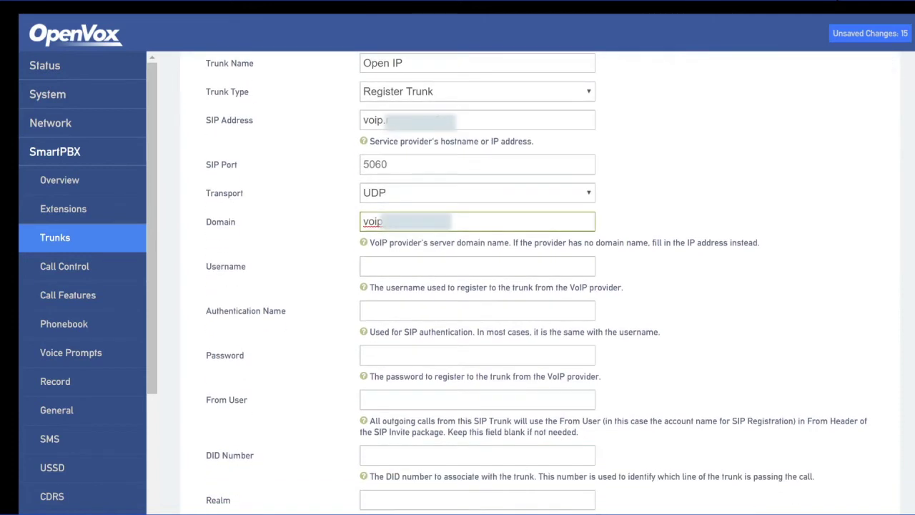
- Copy the SIP user from the notes into Username and Authentication Name
key(alt+Tab)
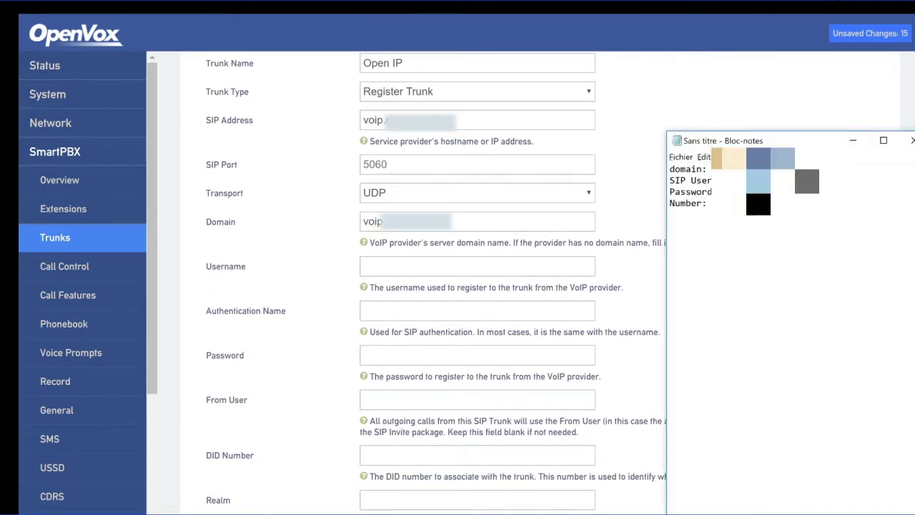
drag(807, 181, 753, 181)
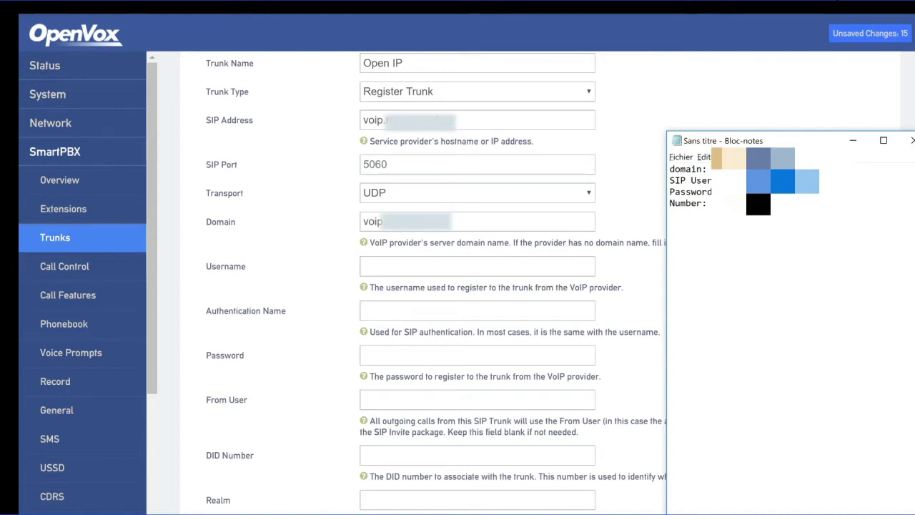
click(433, 269)
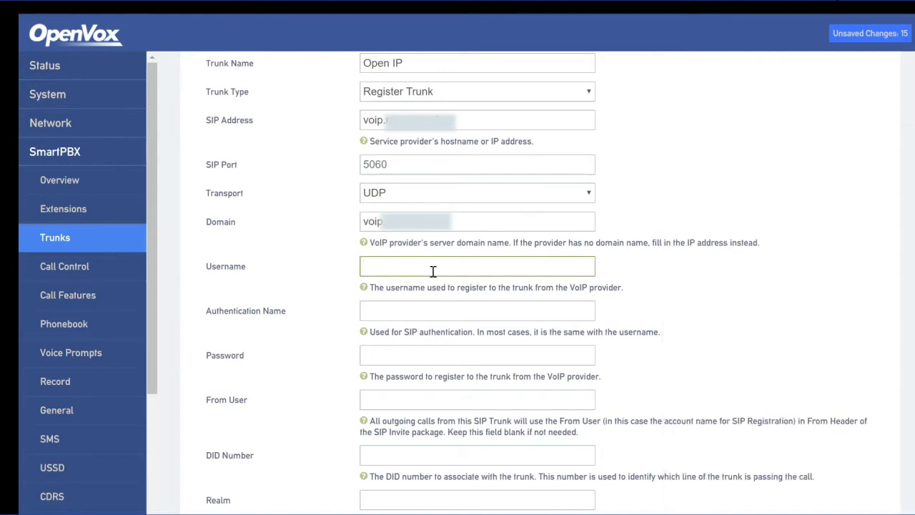
key(ctrl+v)
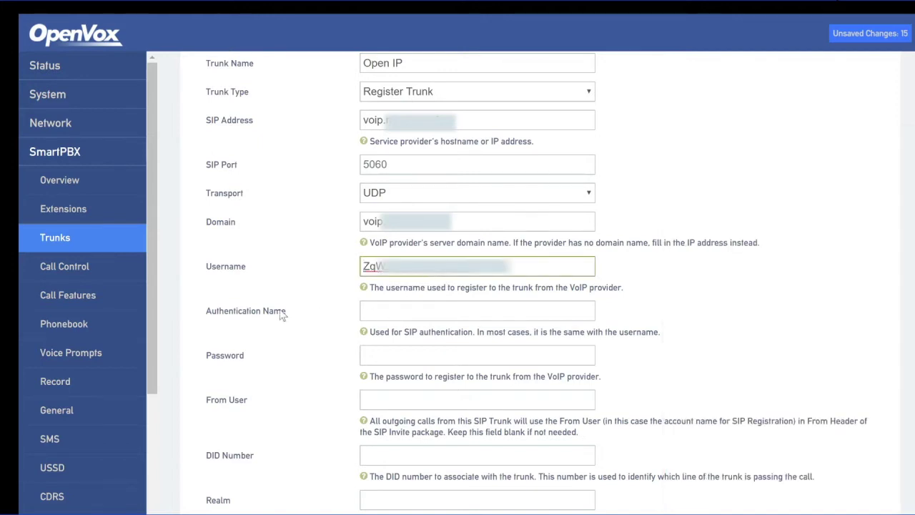
click(398, 312)
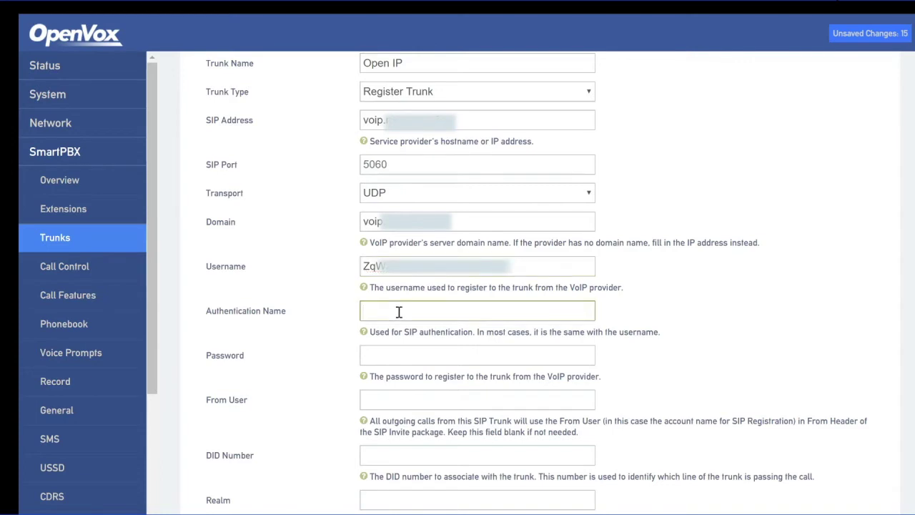
key(ctrl+v)
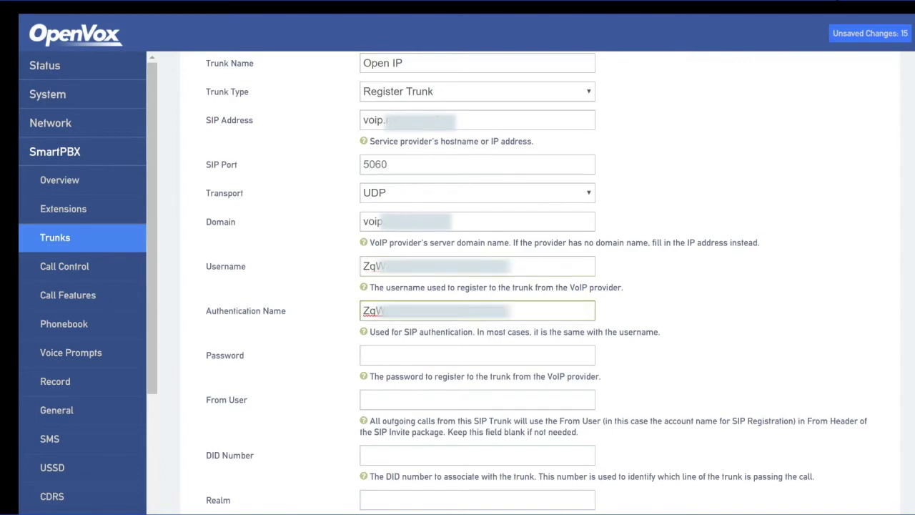
key(alt+Tab)
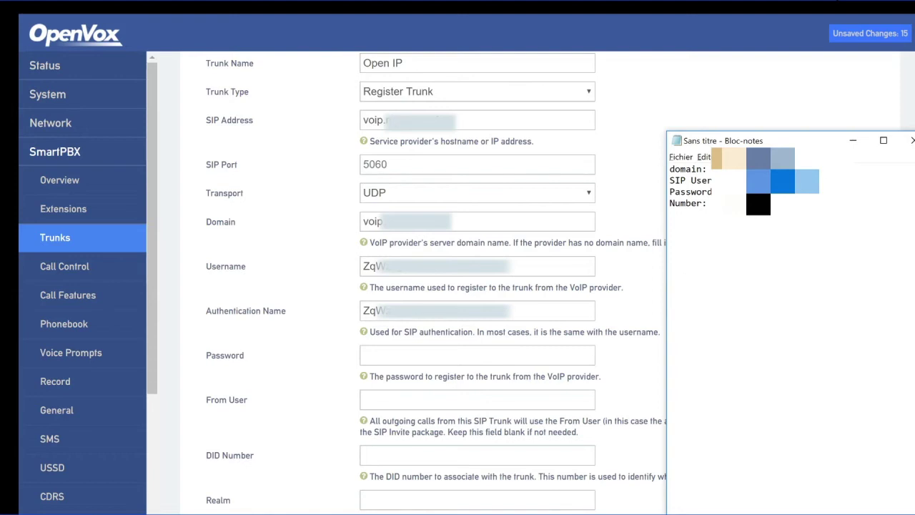
click(729, 191)
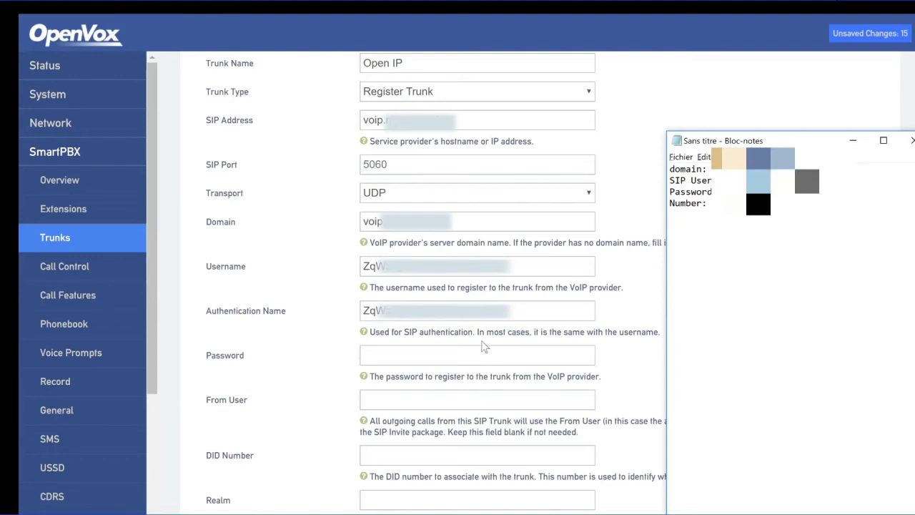
click(423, 355)
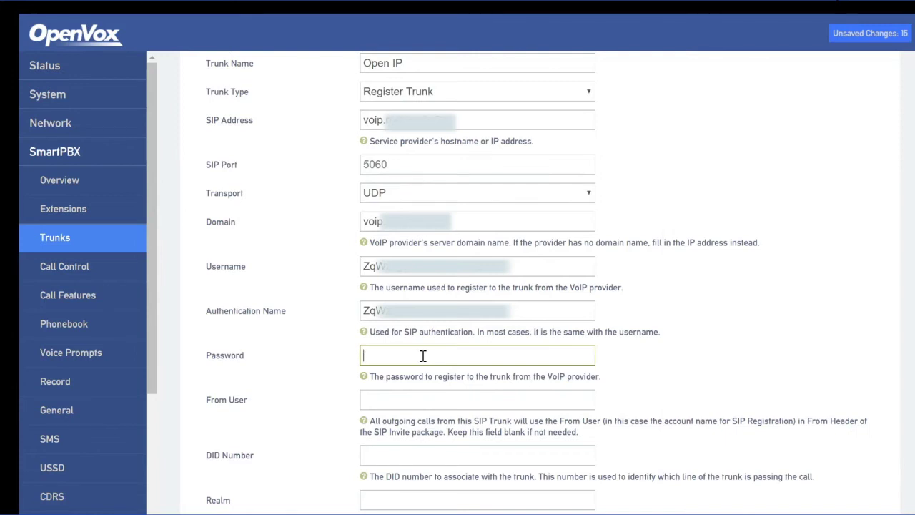
- Enter the account password and copy the account's DID number from the notes
key(ctrl+v)
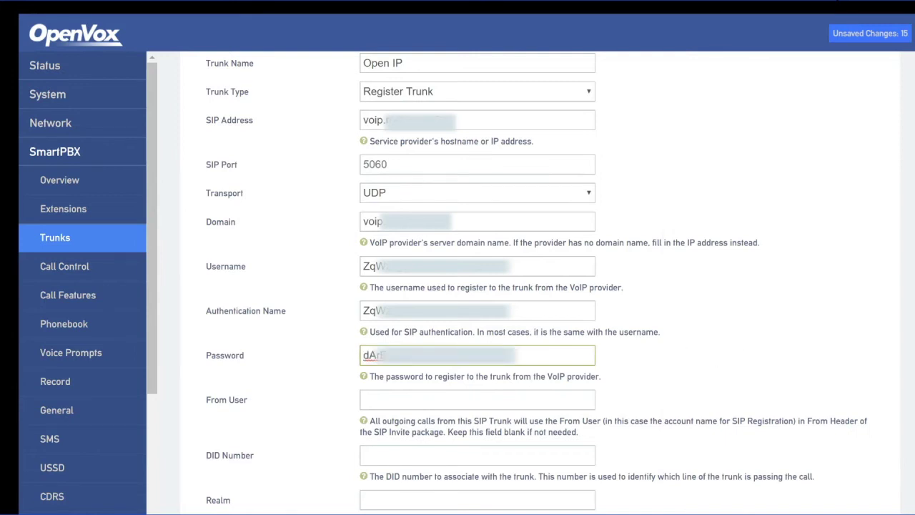
scroll(536, 286, down, 3)
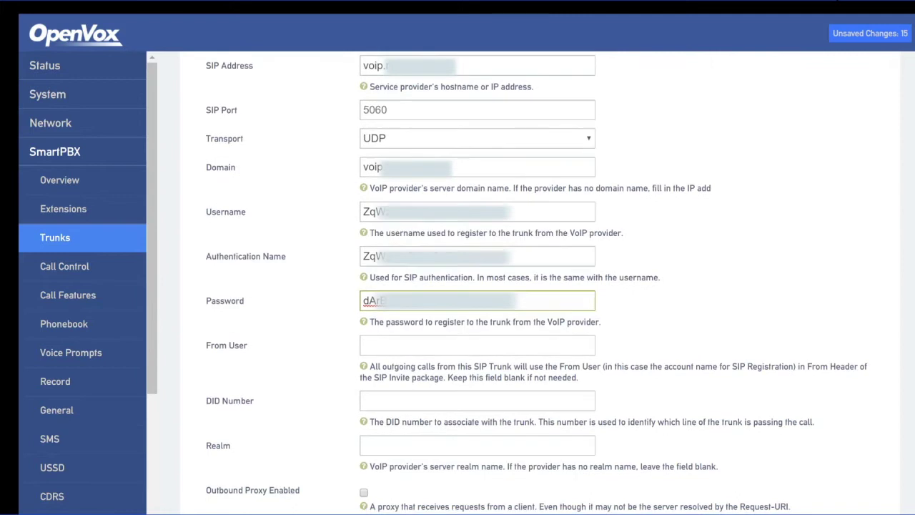
scroll(536, 286, up, 1)
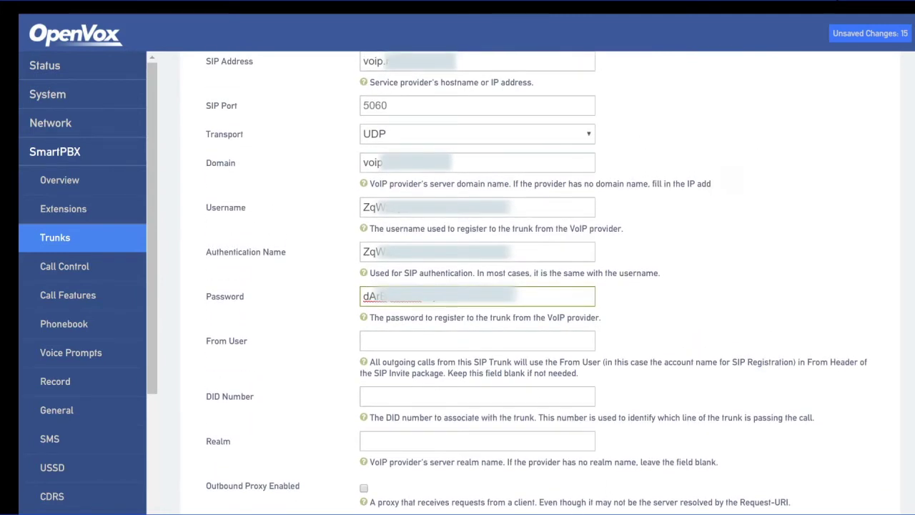
key(alt+Tab)
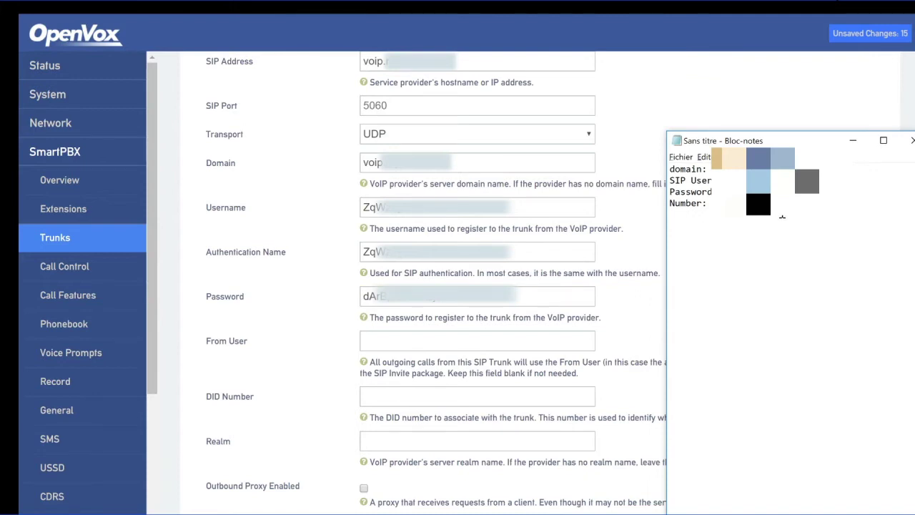
drag(781, 205, 719, 204)
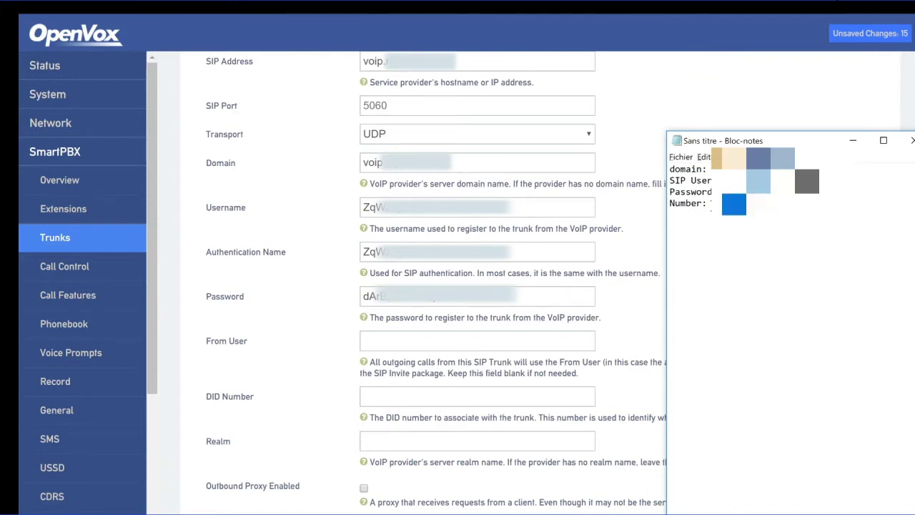
click(427, 399)
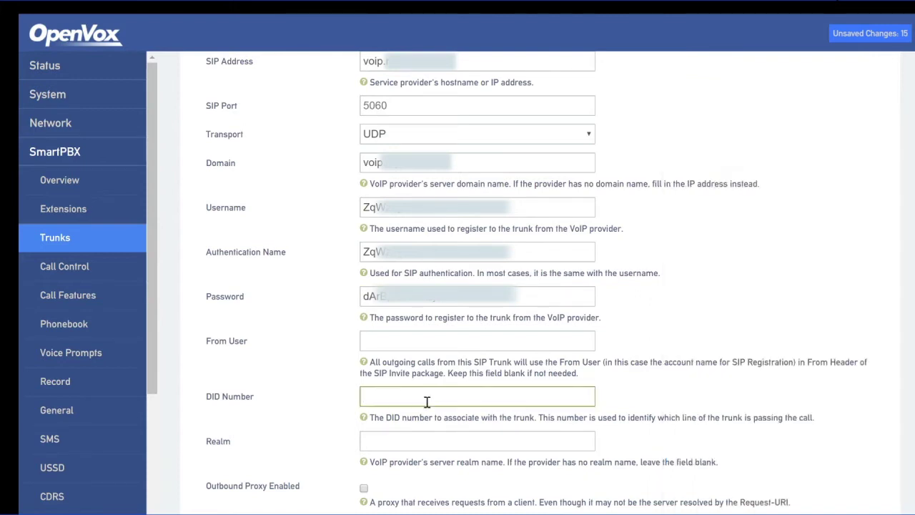
key(ctrl+v)
- Fill the Realm field with the provider's hostname copied from SIP Address
drag(460, 63, 363, 63)
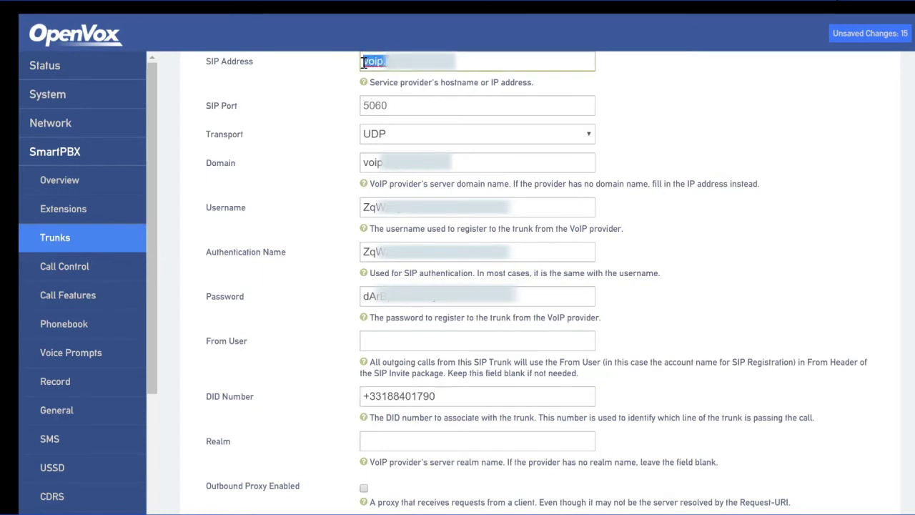
scroll(700, 392, down, 3)
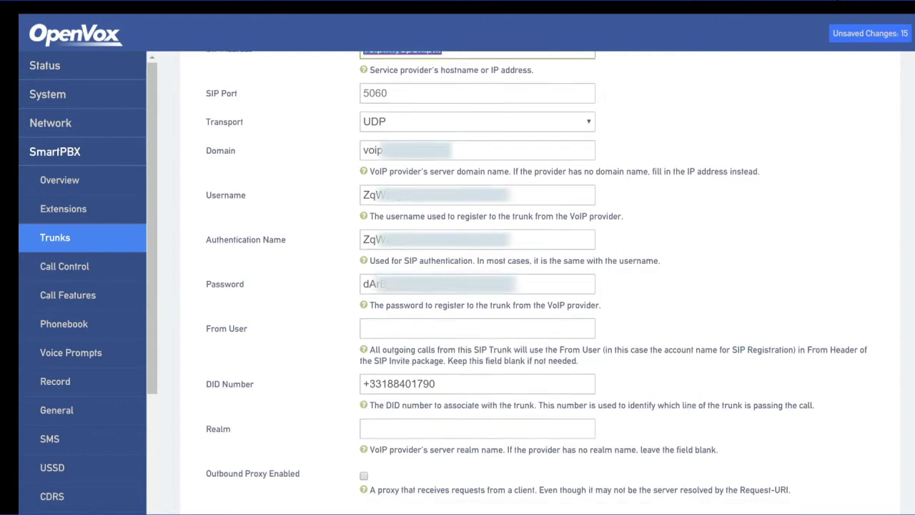
click(431, 353)
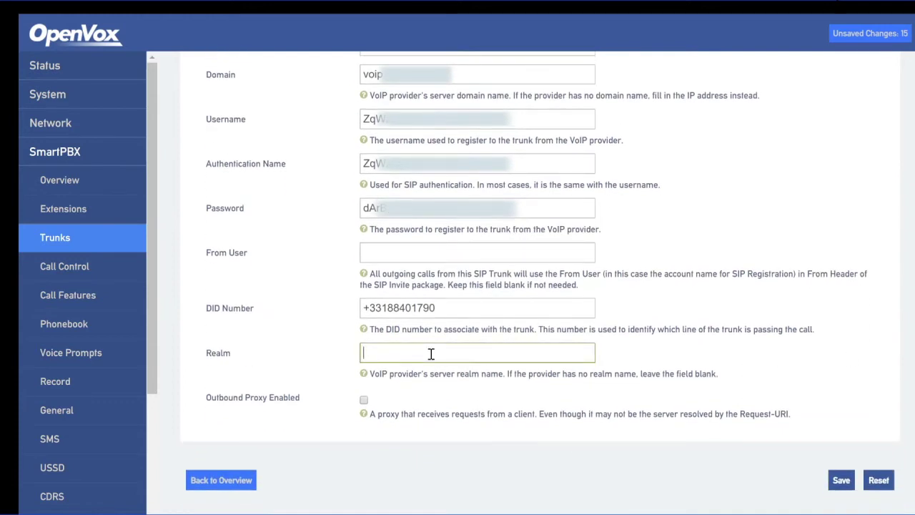
key(ctrl+v)
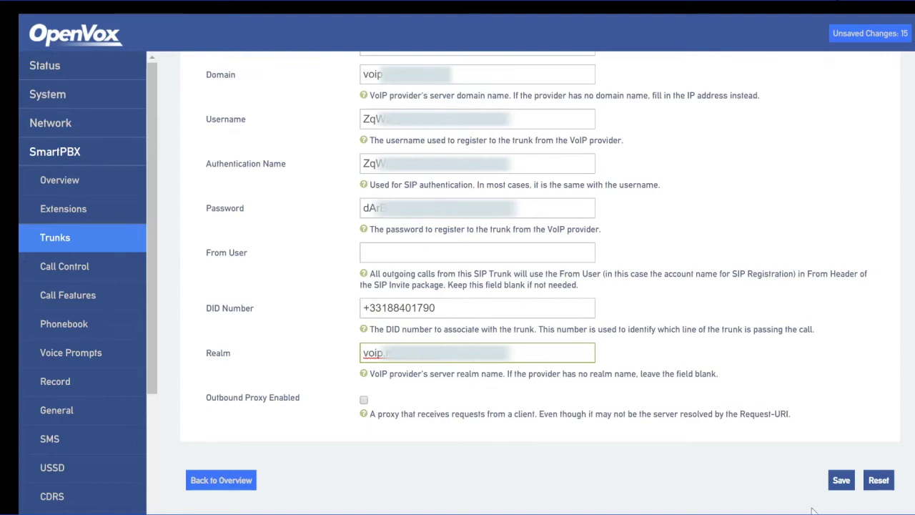
- Fix the trunk name error by renaming it 'OpenIP' without a space, then save
click(842, 484)
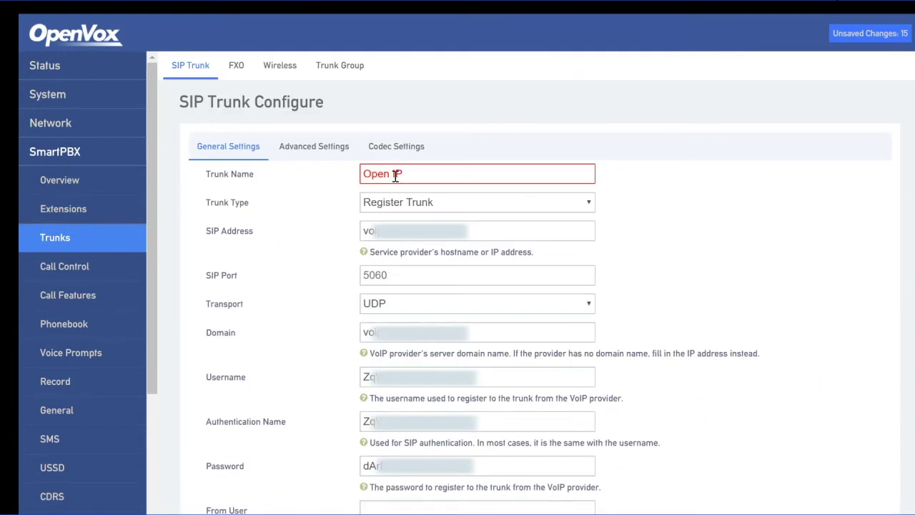
key(BackSpace)
scroll(912, 198, down, 1)
scroll(901, 286, down, 5)
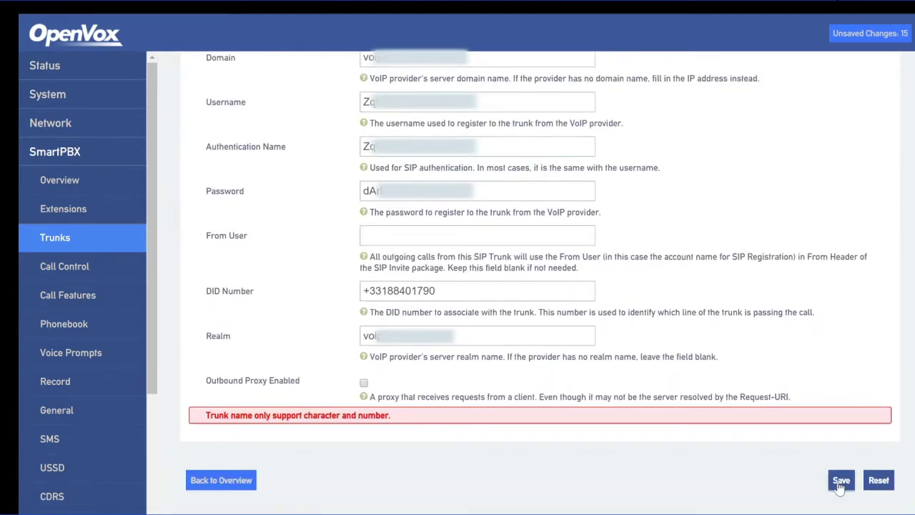
click(841, 480)
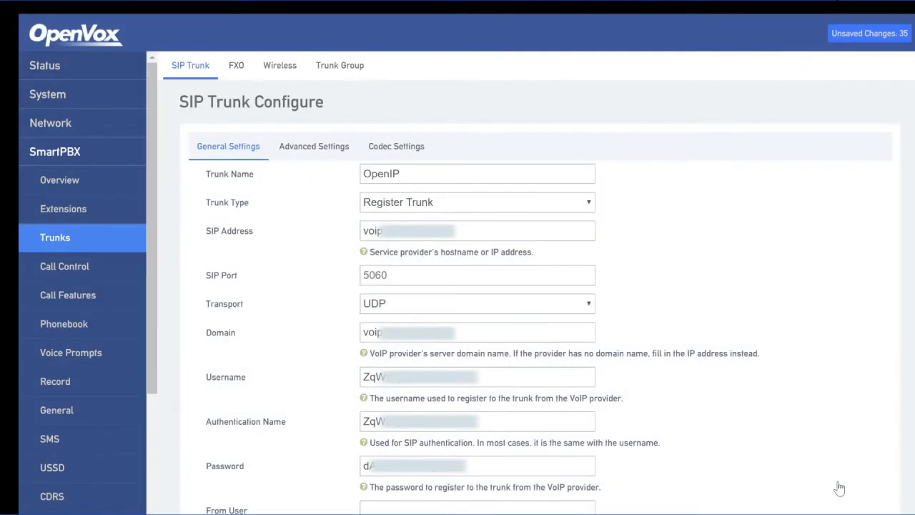
- Save and apply all pending changes and confirm OpenIP appears in the trunk list
click(885, 36)
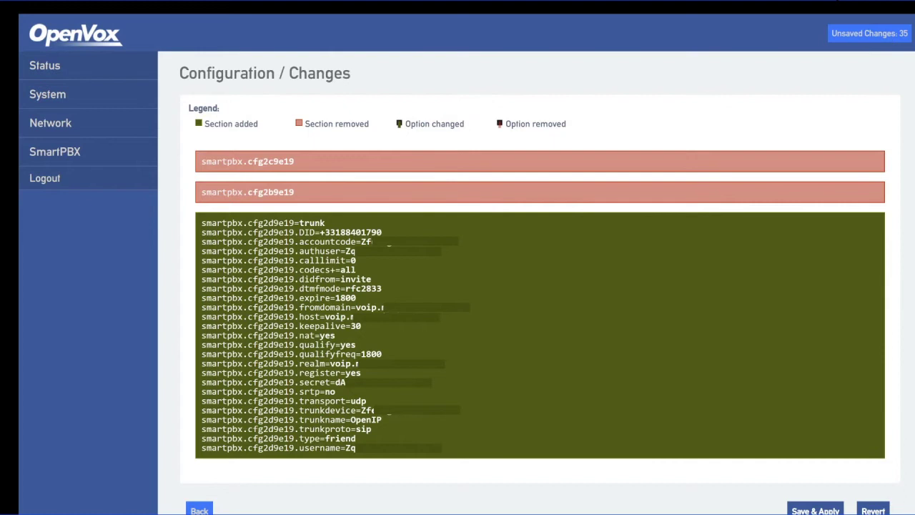
click(815, 509)
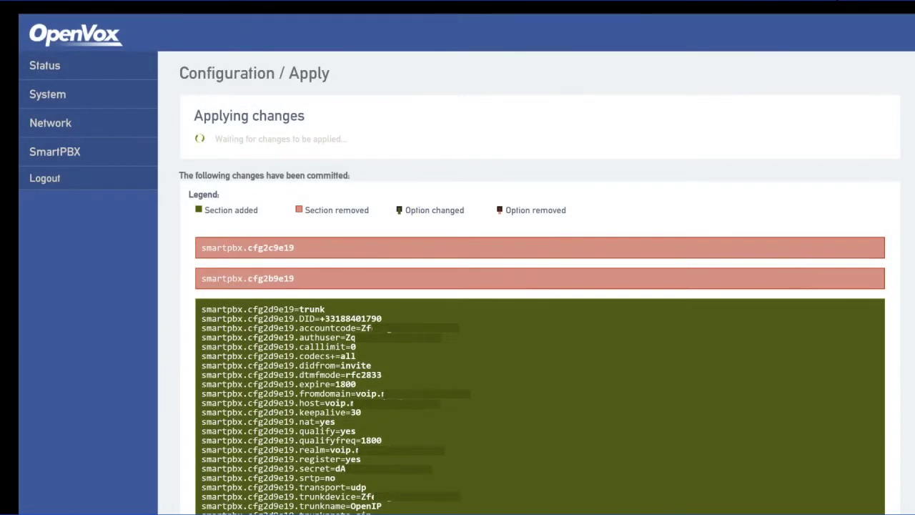
scroll(539, 322, down, 1)
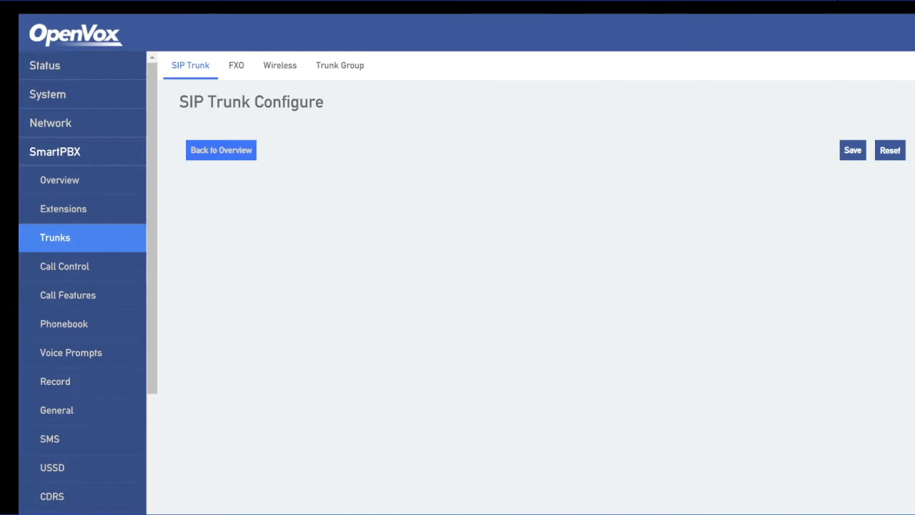
click(128, 241)
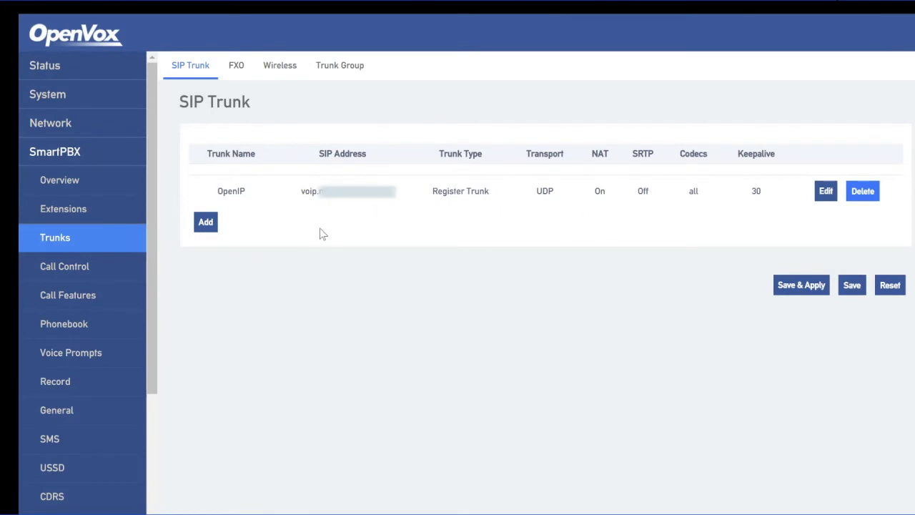
click(76, 187)
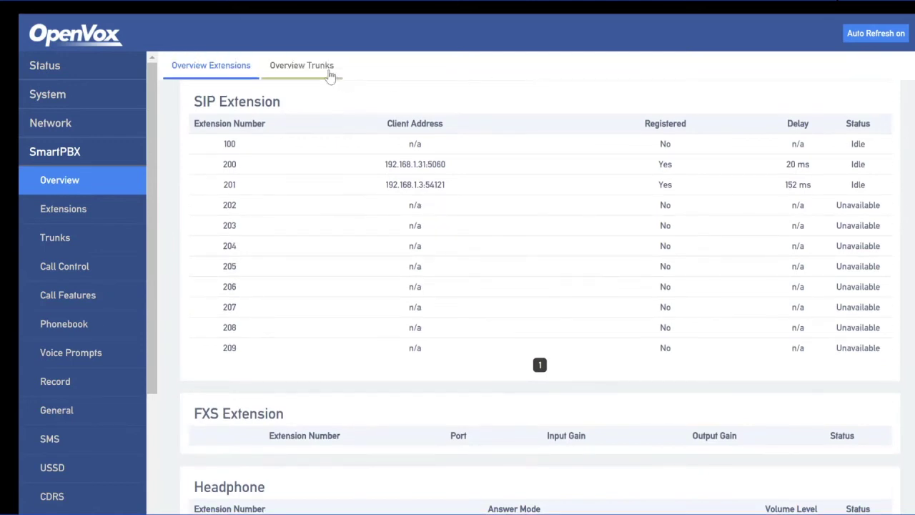
- Check the trunks status overview showing OpenIP registered and FXO_1 idle
click(317, 68)
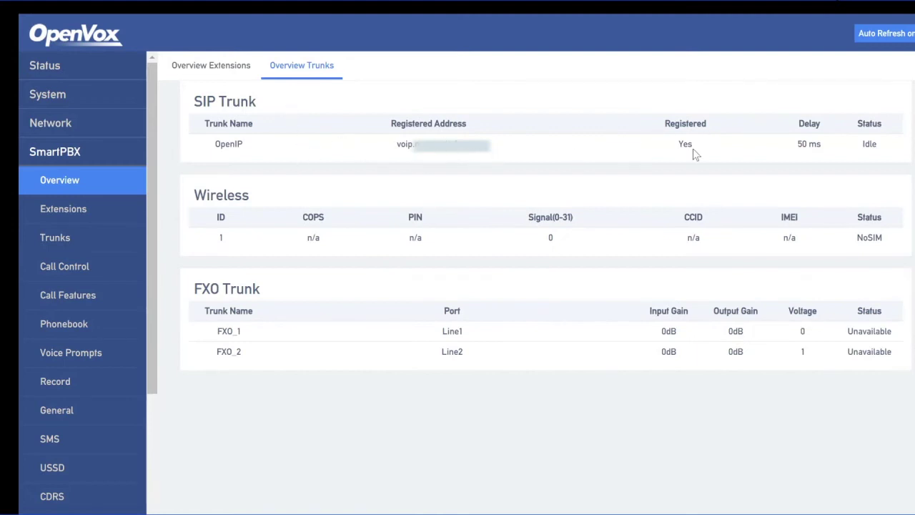
drag(693, 154, 665, 156)
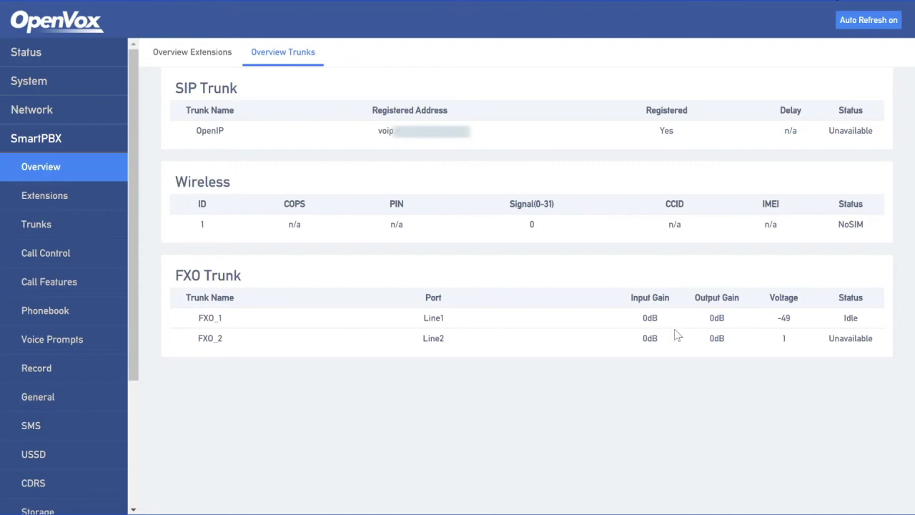
double_click(860, 320)
- Give FXO_1 a new DID number, save it, and review the 8 pending changes
click(37, 225)
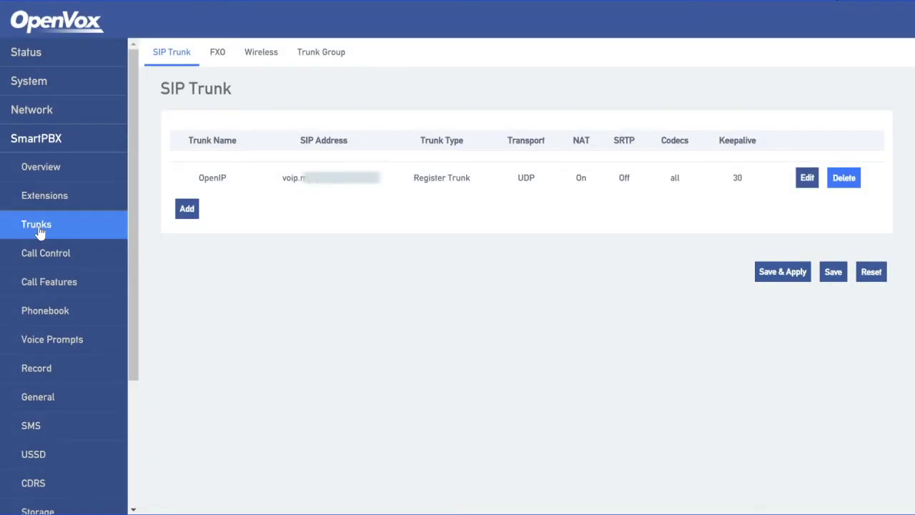
click(216, 54)
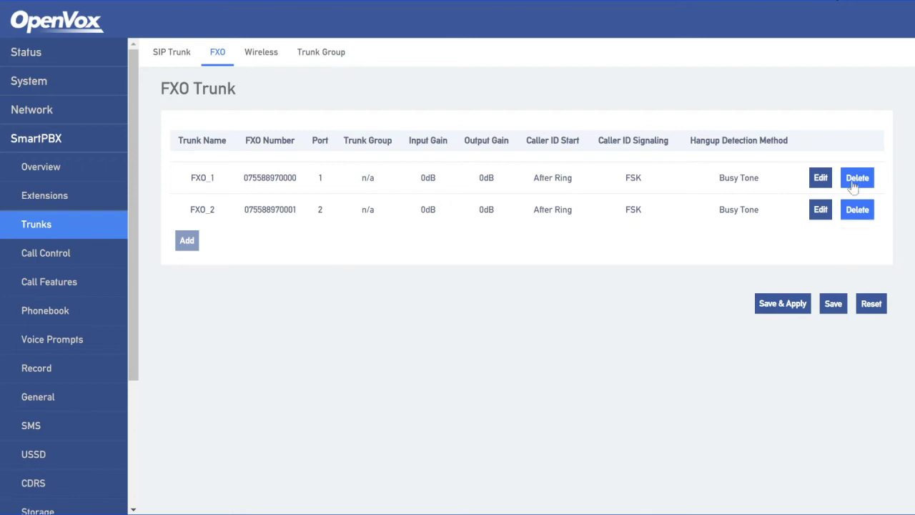
click(820, 178)
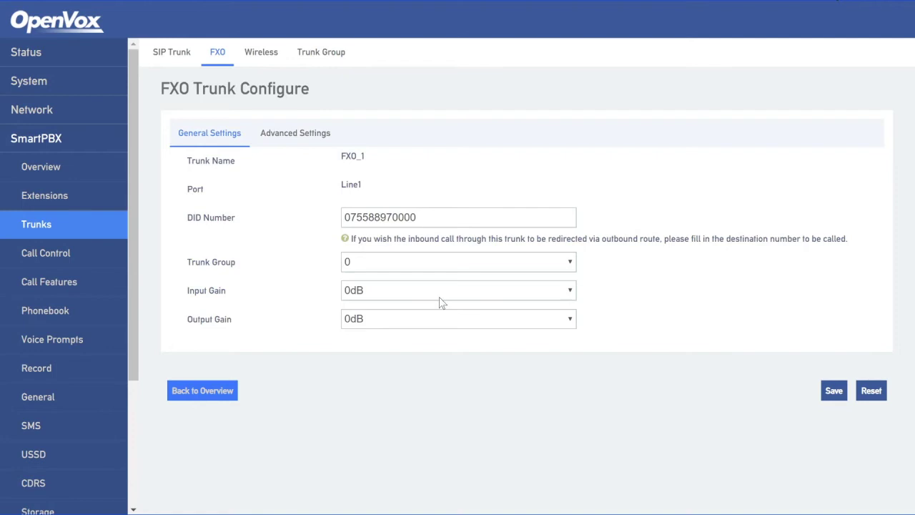
drag(427, 220, 284, 233)
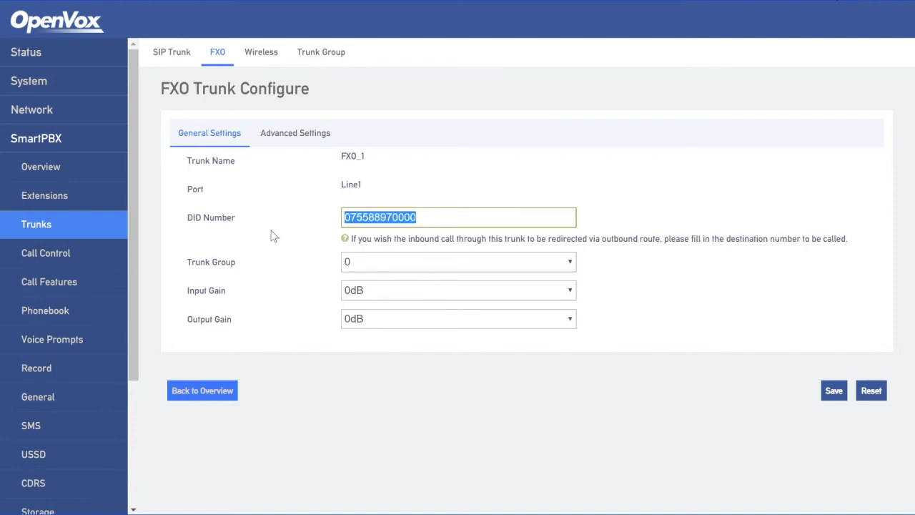
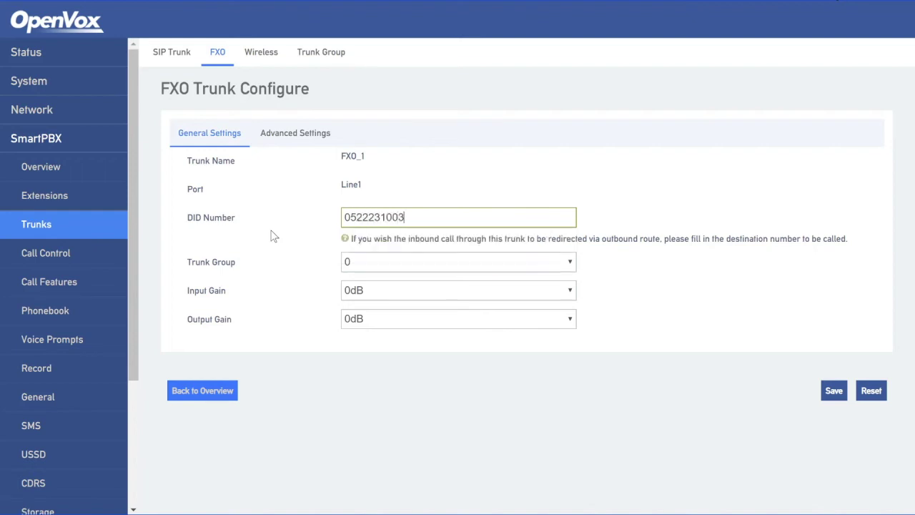
click(287, 293)
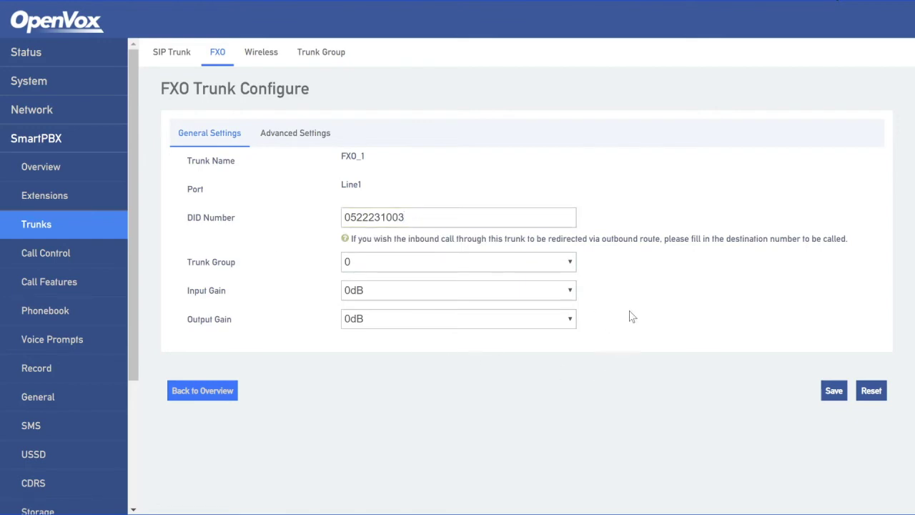
click(835, 395)
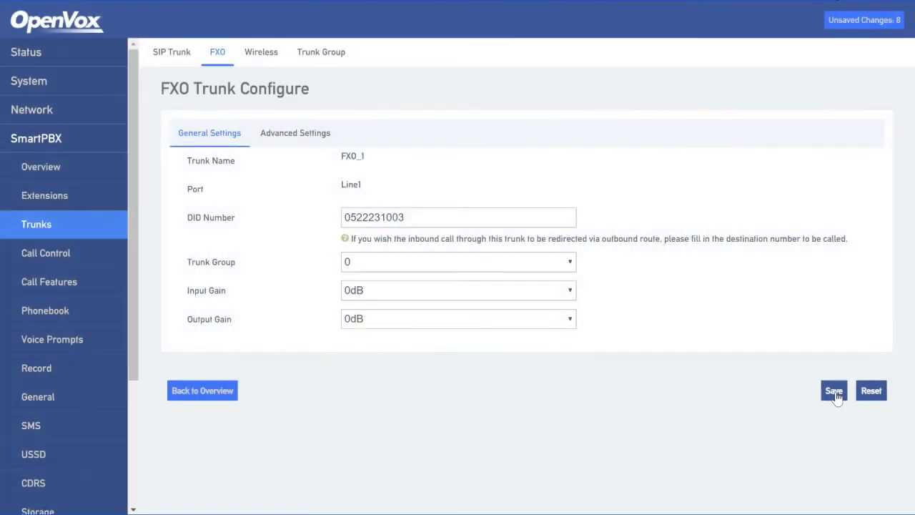
click(863, 26)
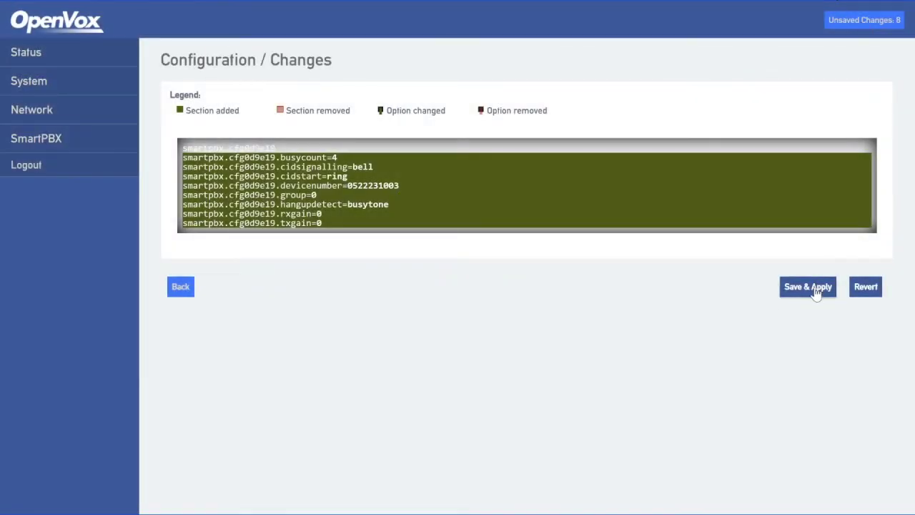
- Apply the changes and watch the wireless trunk go from NoSIM through Init to Idle
click(807, 286)
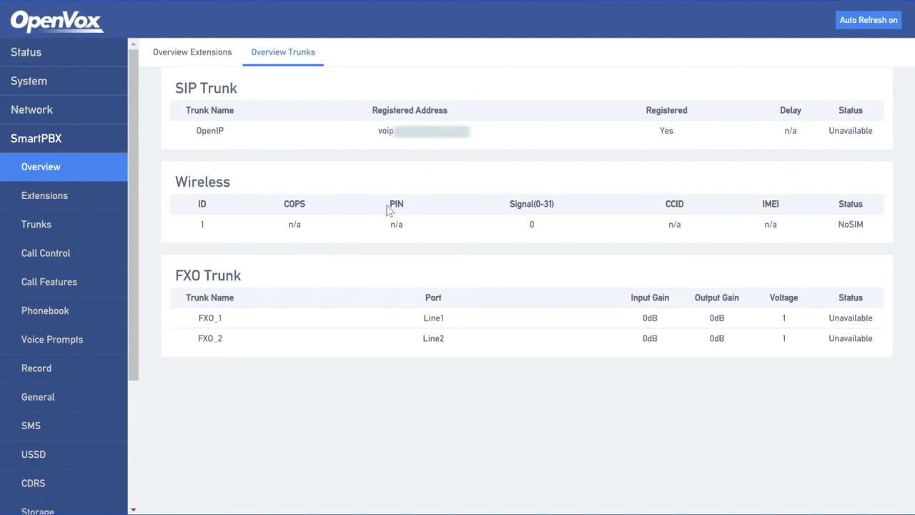
drag(870, 229, 832, 239)
click(834, 255)
drag(860, 230, 839, 229)
click(833, 254)
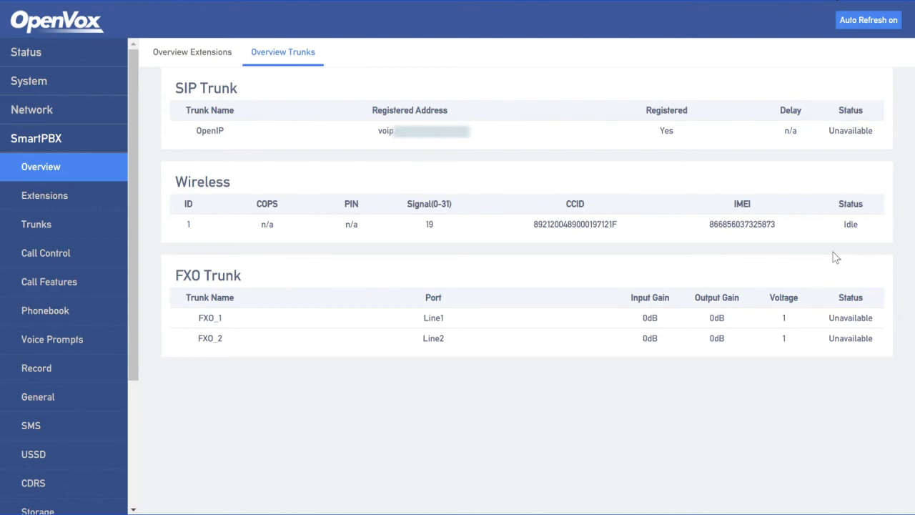
double_click(849, 224)
- Replace the GSM wireless trunk's DID number with the new number and apply it
click(35, 233)
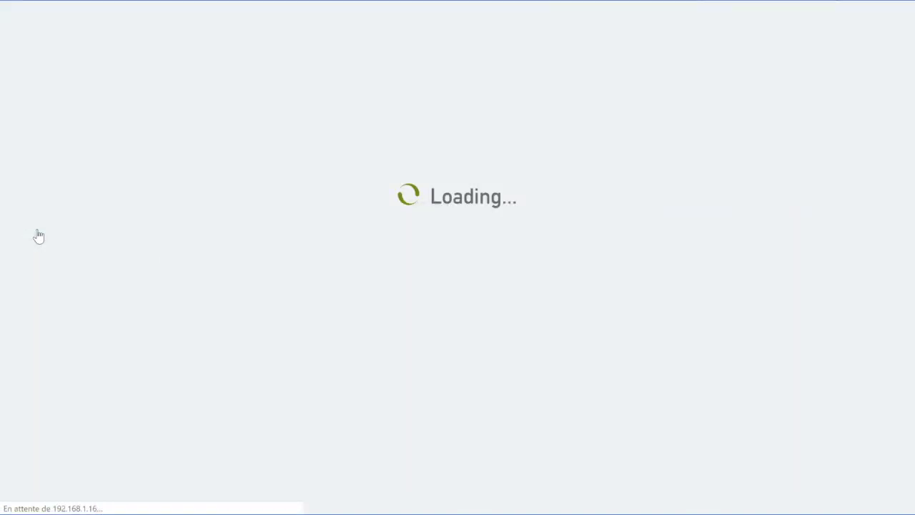
click(259, 62)
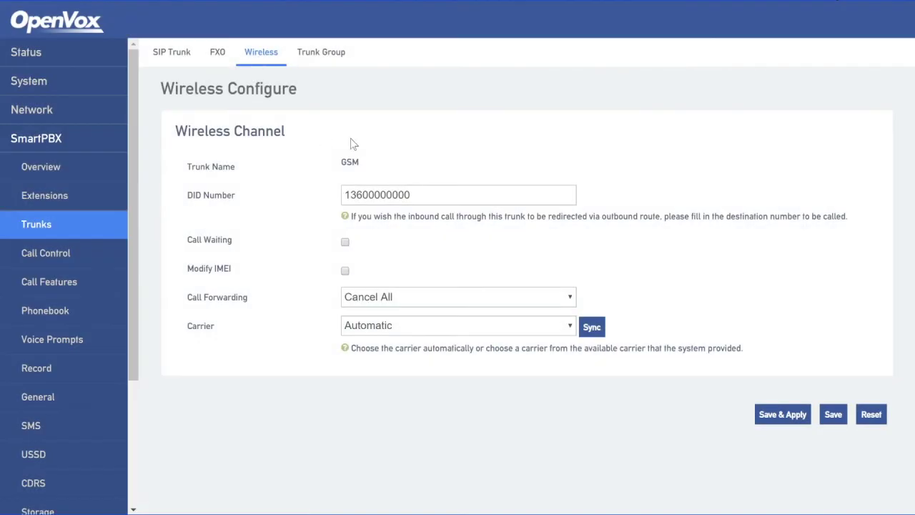
drag(420, 195, 343, 191)
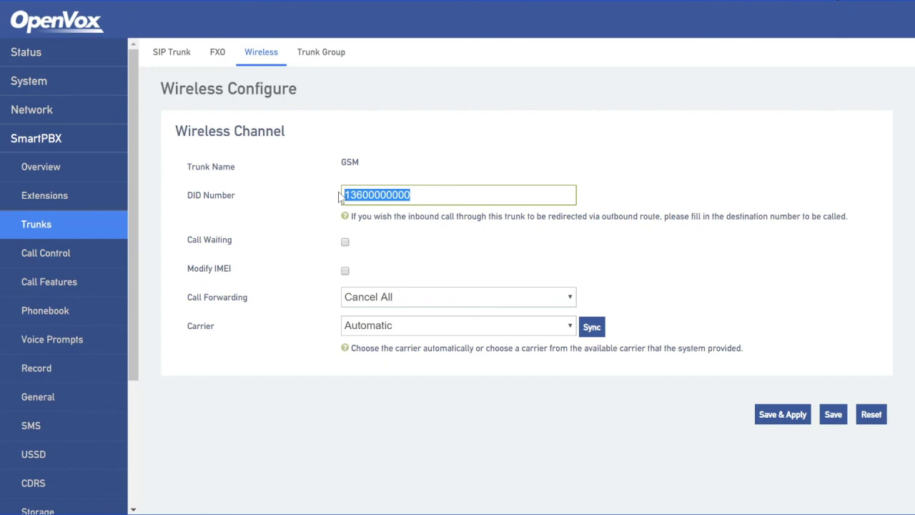
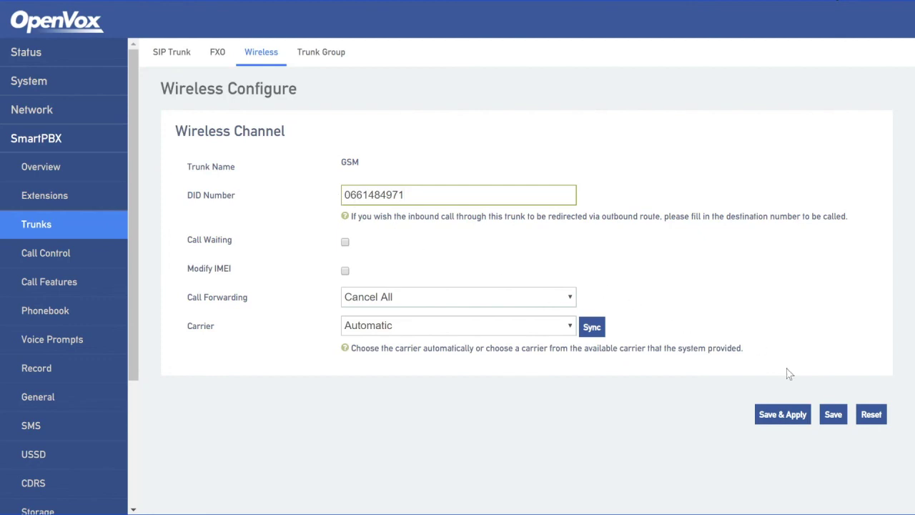
click(782, 421)
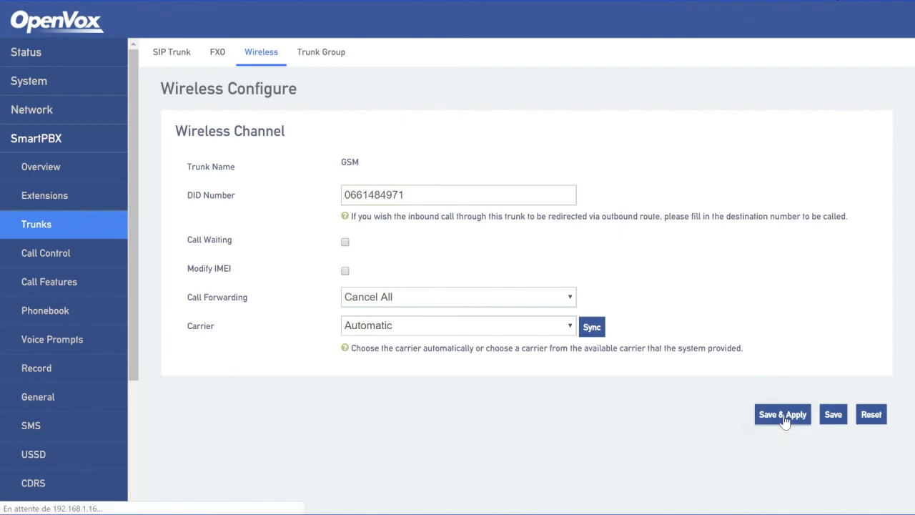